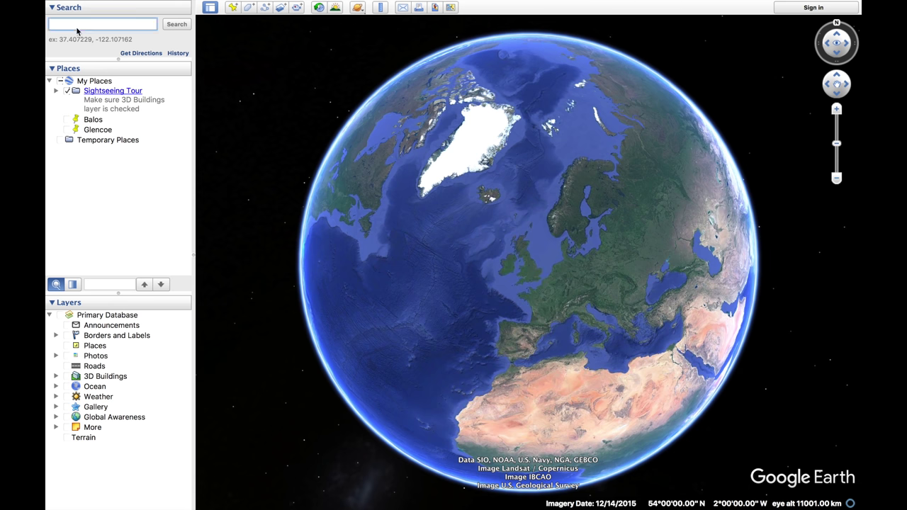
# Search for 'Balos Beach, Greece' and fly to the beach
pyautogui.write('os')
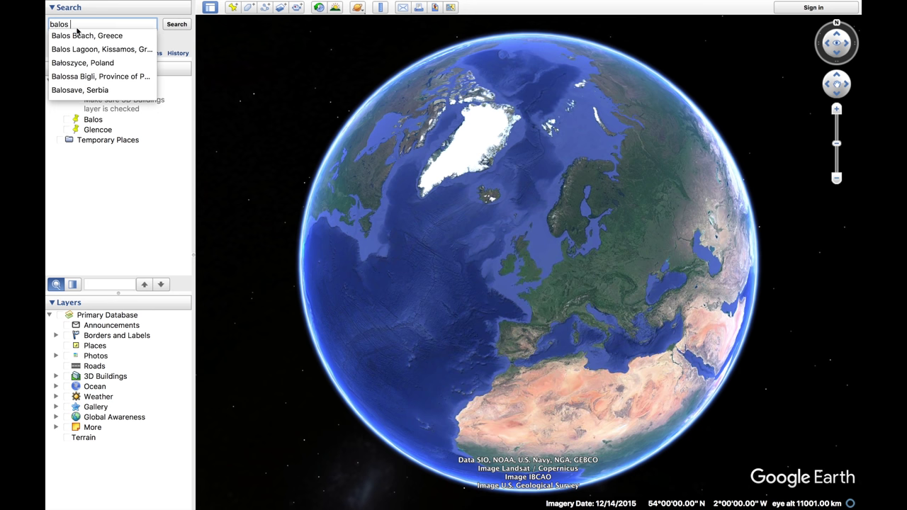
pyautogui.click(77, 36)
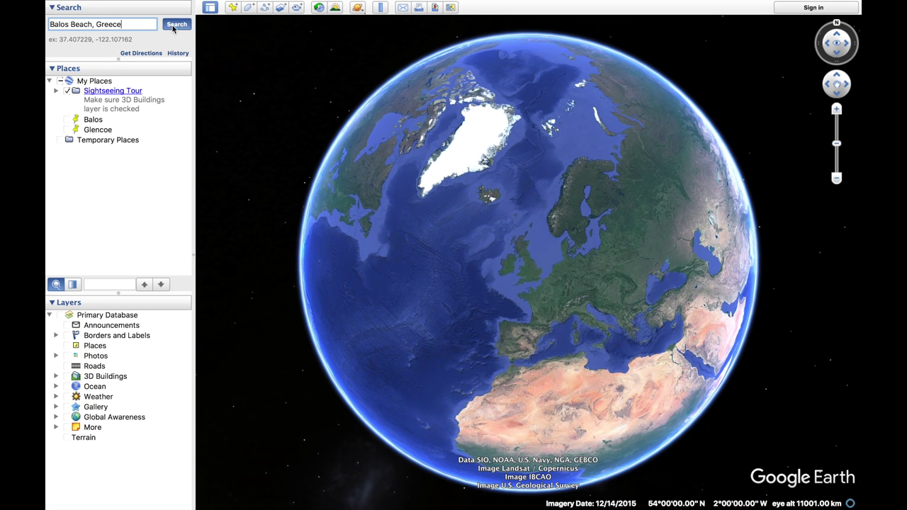
pyautogui.click(176, 25)
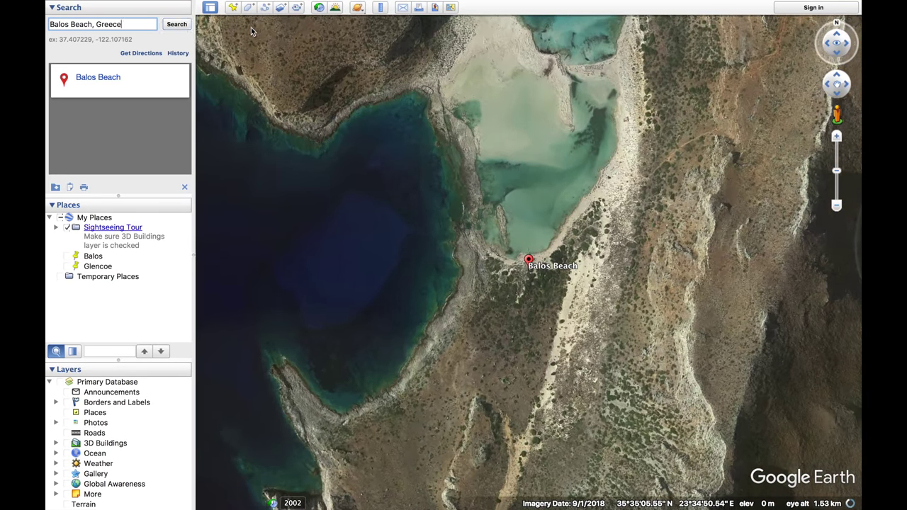
# Rotate, pan and zoom in to about 325 m on the bay's scrub-covered north shoreline
pyautogui.moveTo(502, 249); pyautogui.dragTo(760, 167)
pyautogui.moveTo(318, 200); pyautogui.dragTo(480, 200)
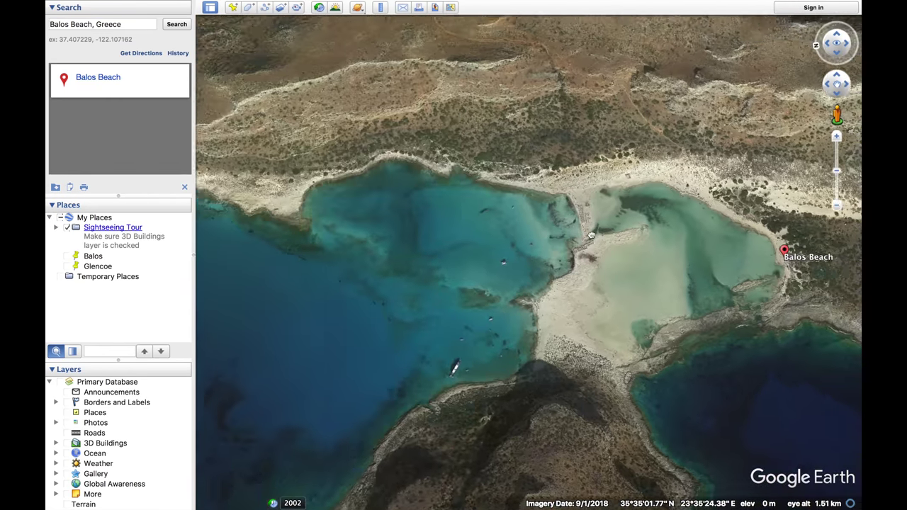
pyautogui.scroll(5, 526, 206)
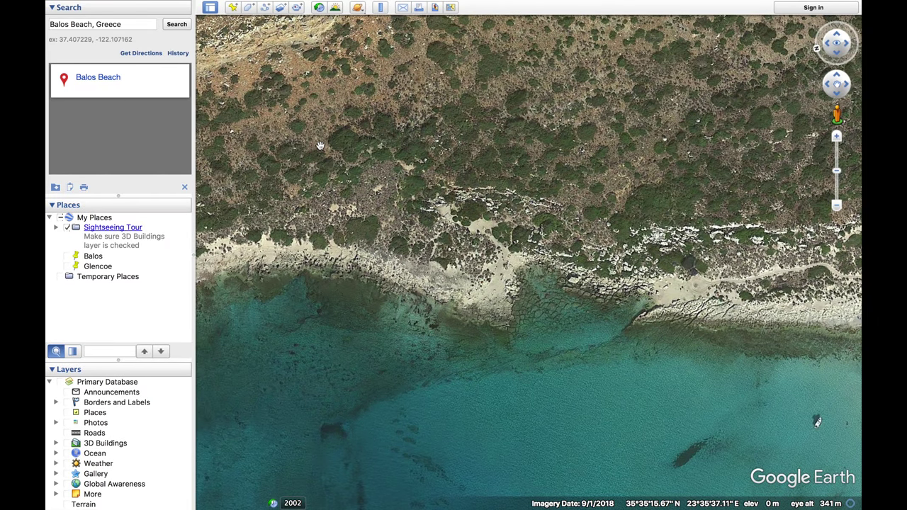
pyautogui.scroll(-5, 365, 287)
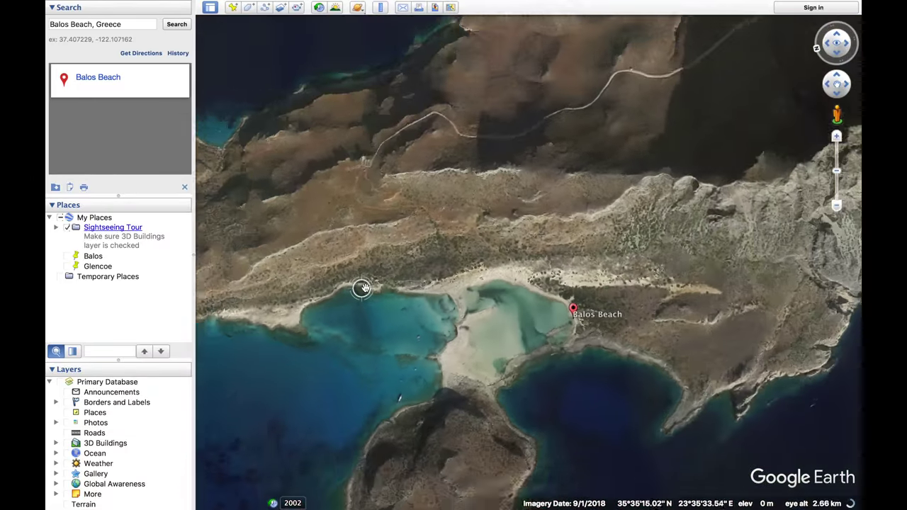
pyautogui.scroll(5, 356, 285)
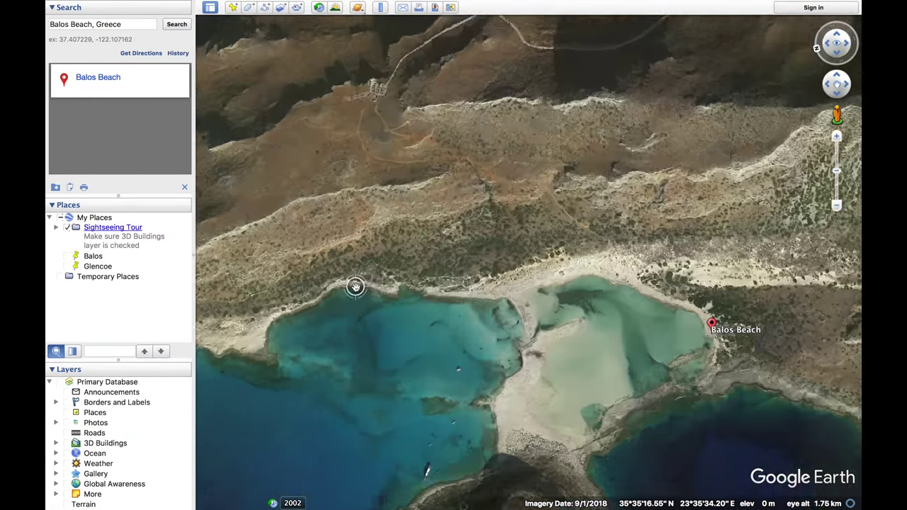
pyautogui.scroll(3, 356, 286)
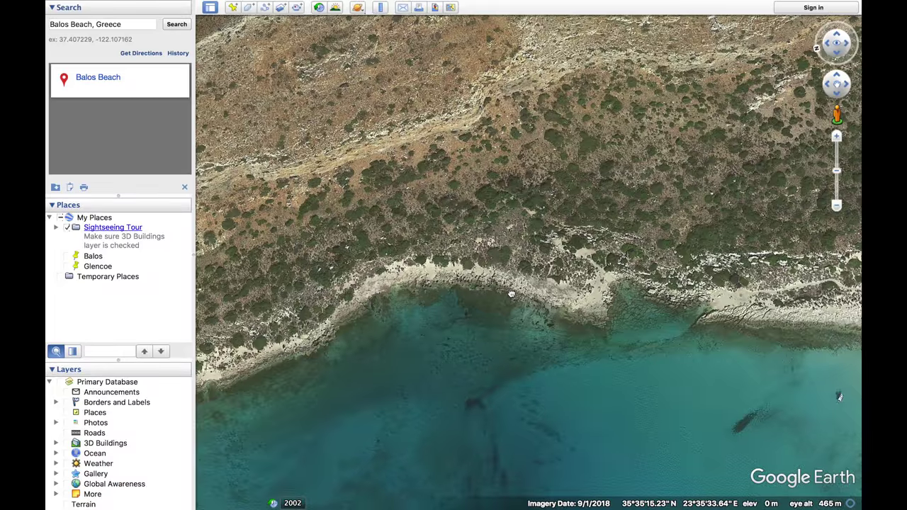
pyautogui.scroll(5, 511, 294)
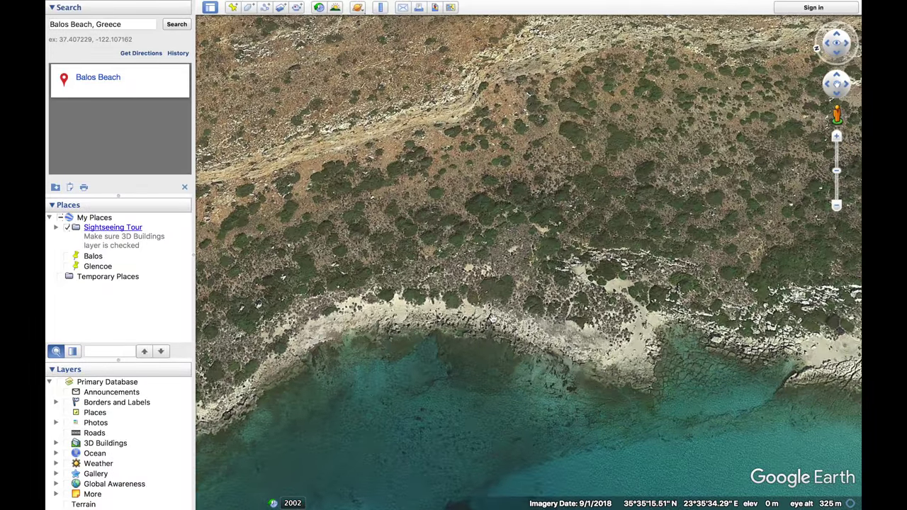
pyautogui.moveTo(491, 318); pyautogui.dragTo(491, 331)
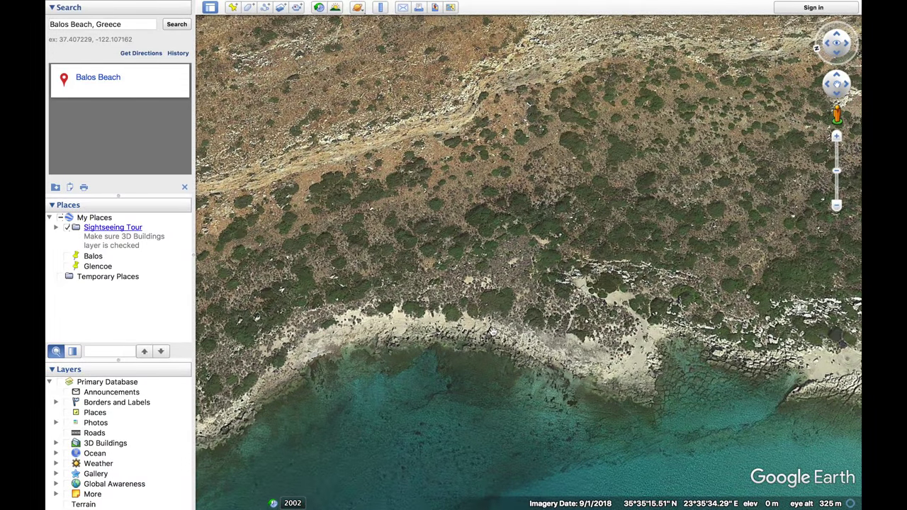
# Show the search history and zoom in on the sandy point jutting into the bay
pyautogui.click(178, 53)
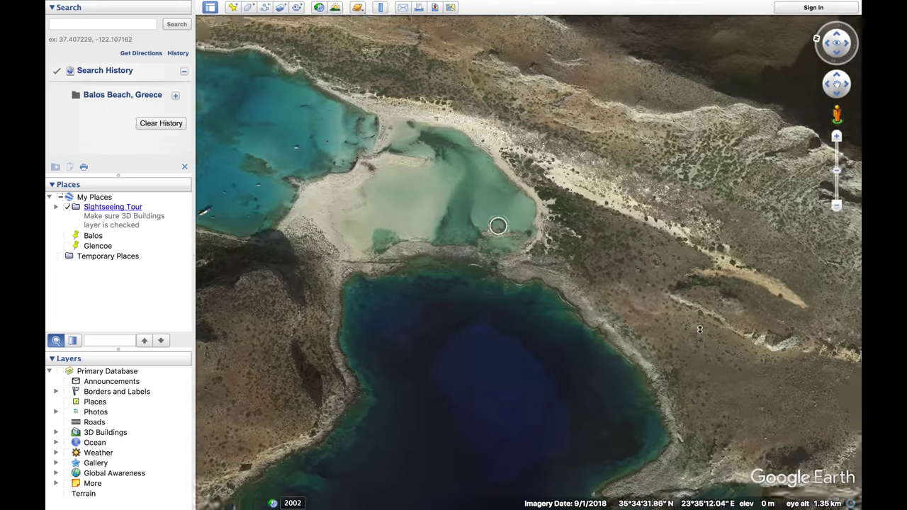
pyautogui.moveTo(498, 225)
pyautogui.mouseDown()
pyautogui.moveTo(492, 175)
pyautogui.moveTo(435, 121)
pyautogui.moveTo(487, 237)
pyautogui.mouseUp()
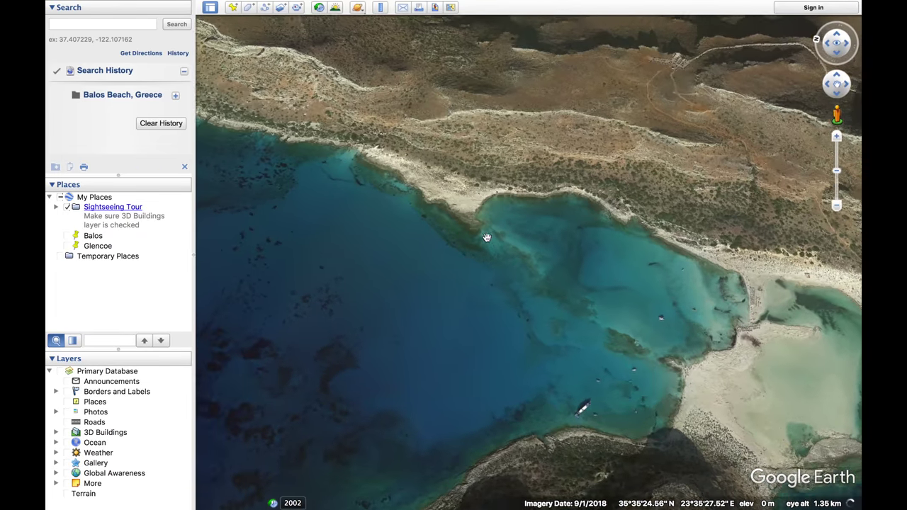
pyautogui.scroll(5, 487, 237)
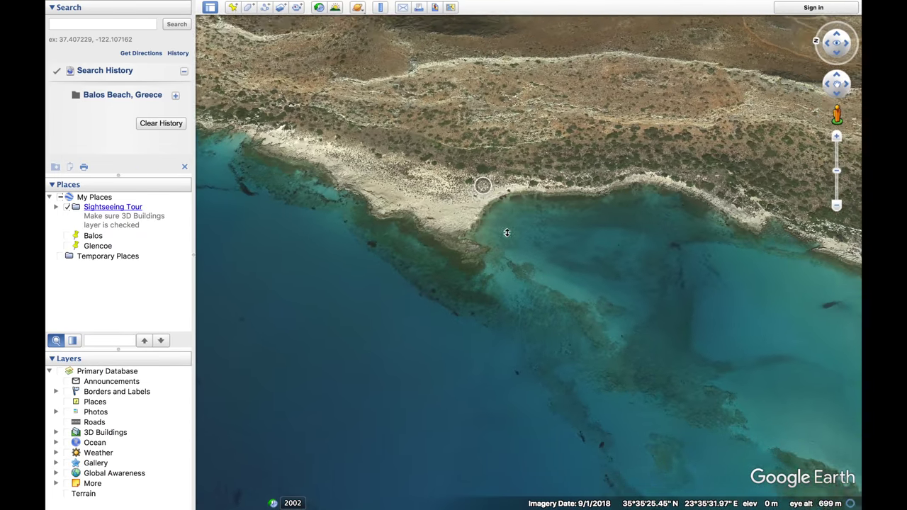
pyautogui.scroll(-2, 507, 233)
pyautogui.scroll(4, 496, 161)
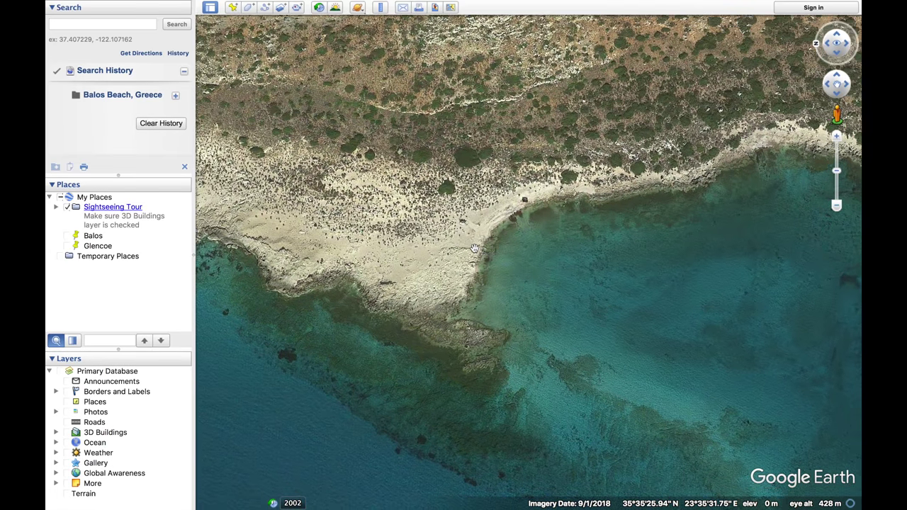
# Add a placemark on the sandy point and name it 'Example'
pyautogui.click(232, 8)
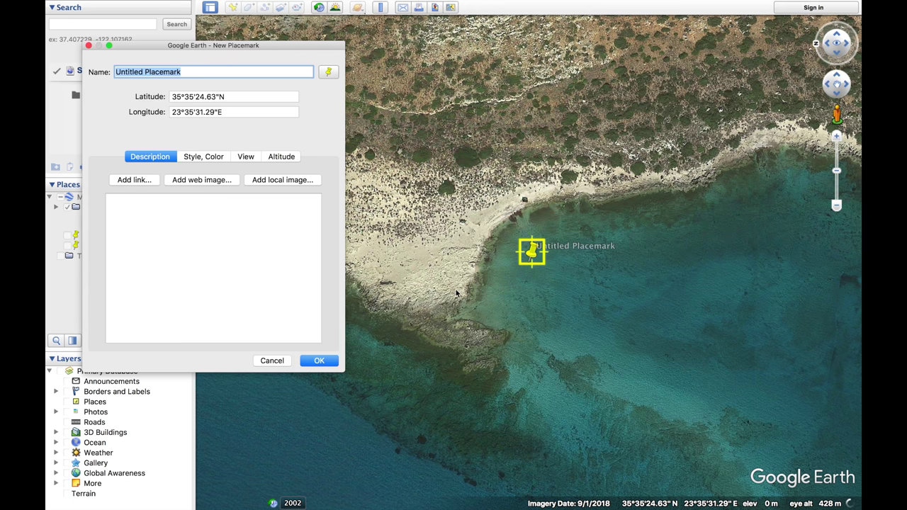
pyautogui.moveTo(532, 254); pyautogui.dragTo(482, 224)
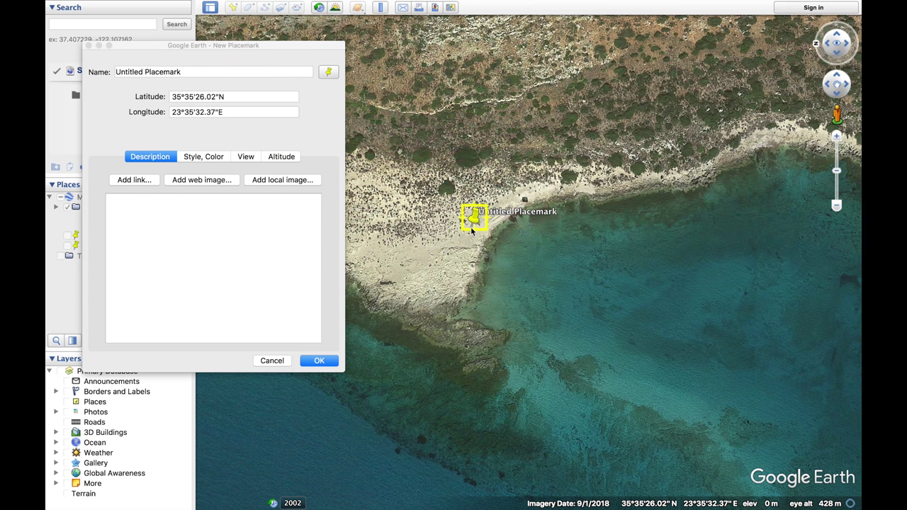
pyautogui.doubleClick(204, 71)
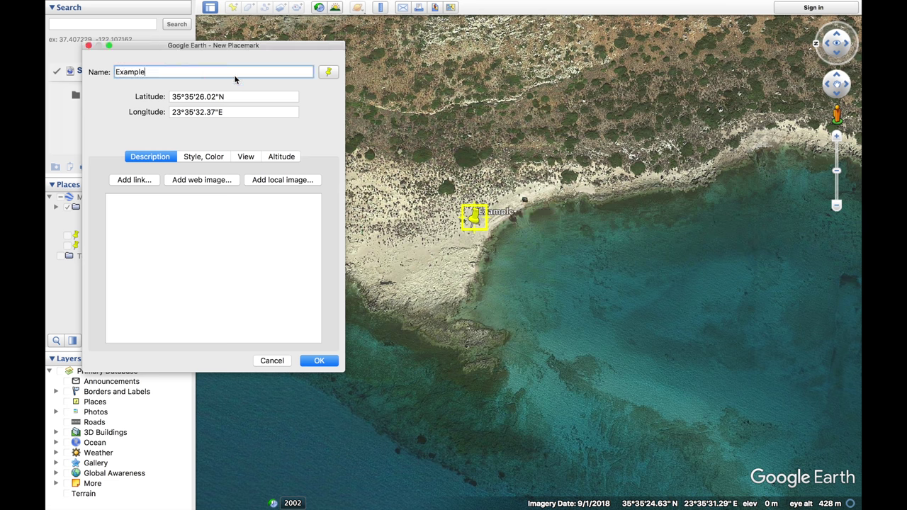
pyautogui.click(320, 362)
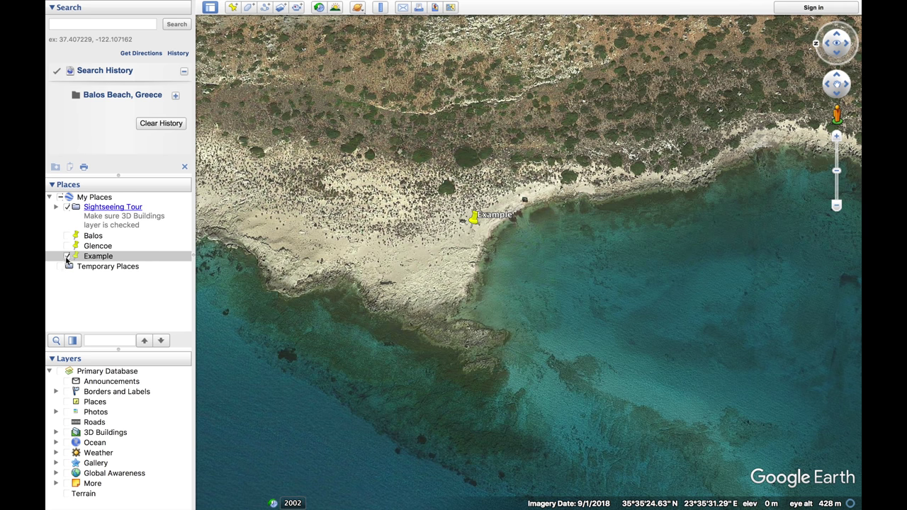
# Hide the Example placemark and zoom out from Balos to the whole globe
pyautogui.click(67, 256)
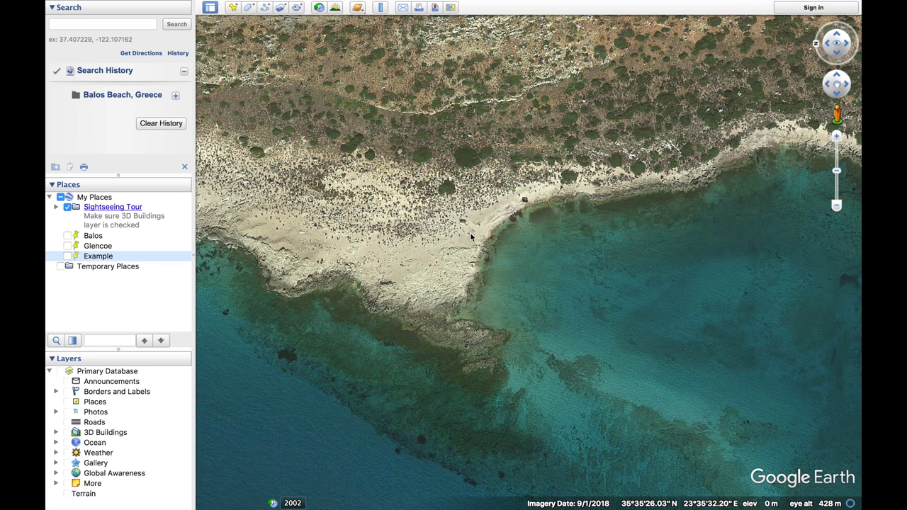
pyautogui.scroll(-5, 470, 237)
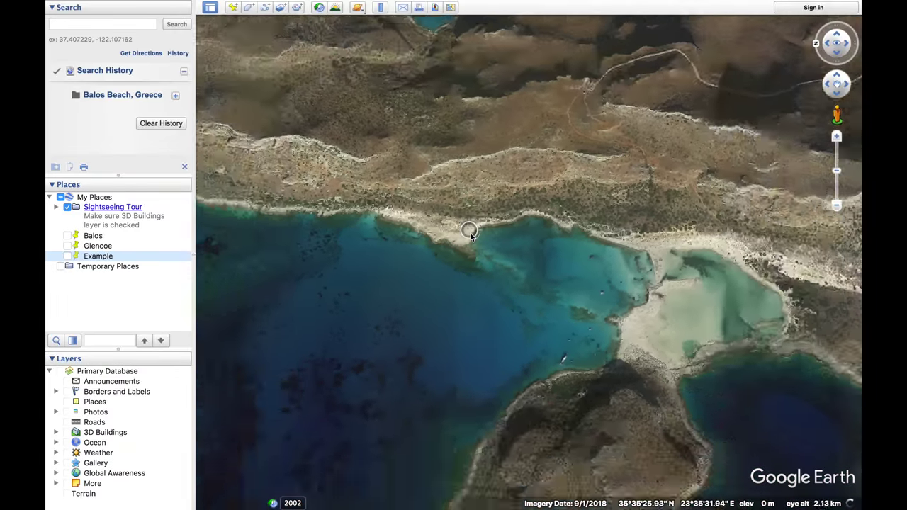
pyautogui.scroll(-5, 470, 233)
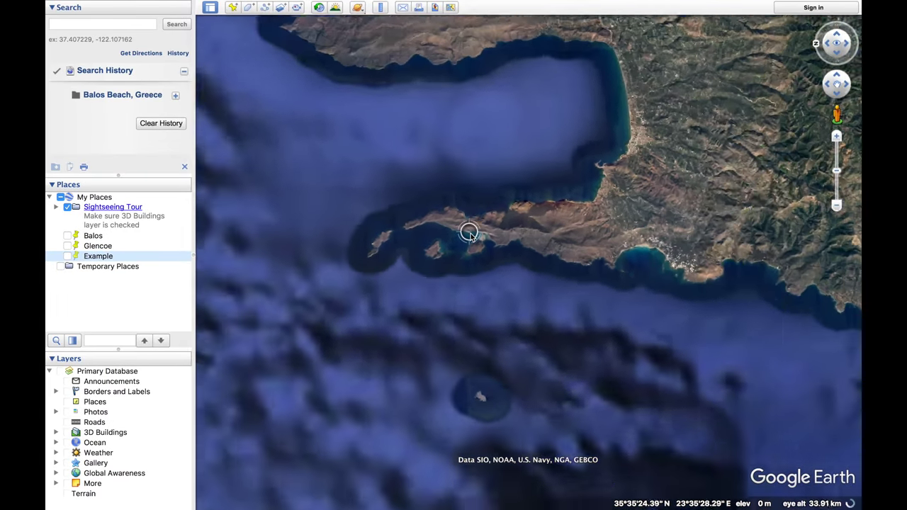
pyautogui.scroll(-5, 471, 234)
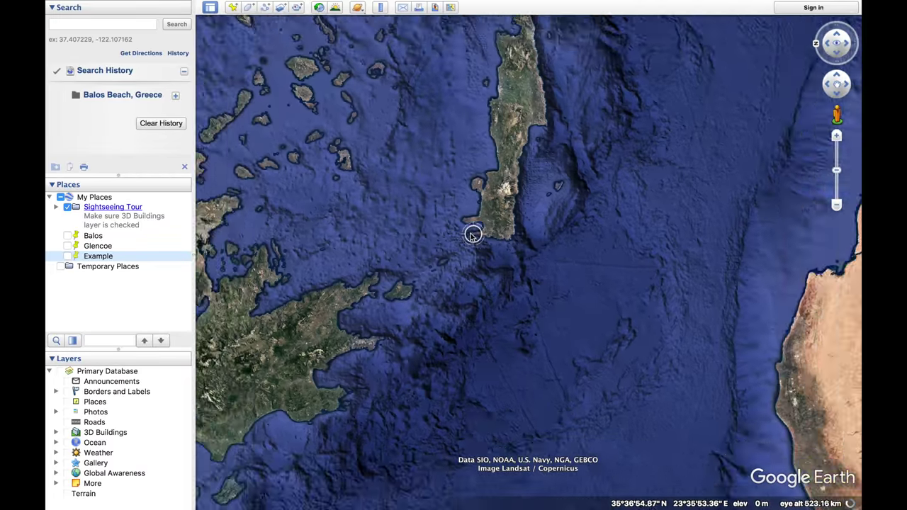
pyautogui.scroll(-8, 471, 236)
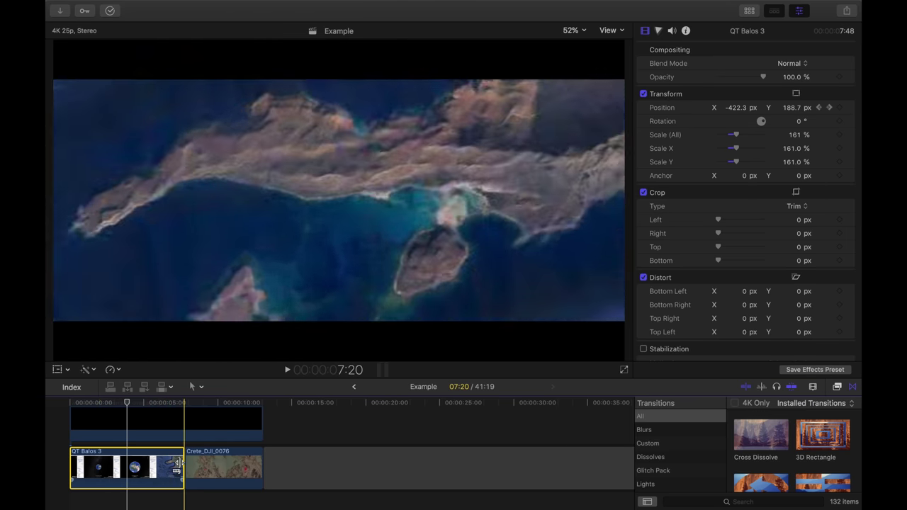
# Zoom the timeline in and step frame by frame across the QT Balos 3 to drone cut
pyautogui.press('super+equal')
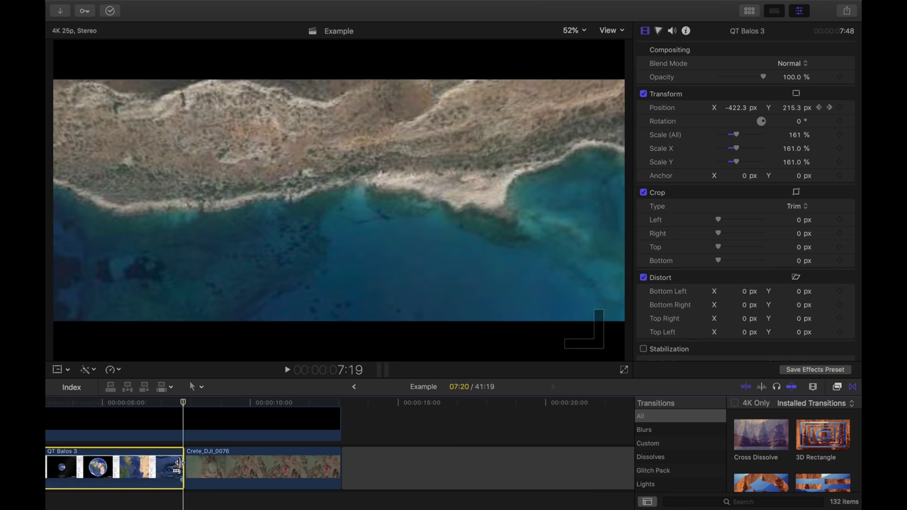
pyautogui.press('Left')
pyautogui.press('Right')
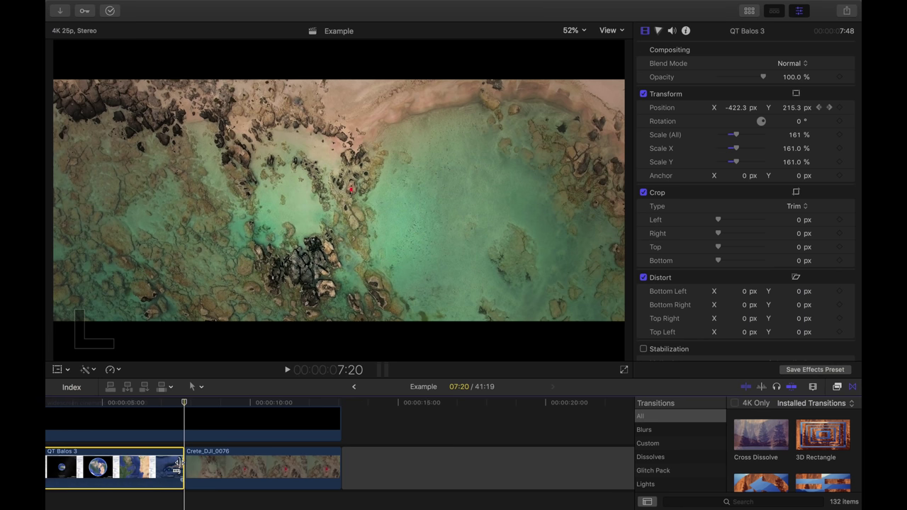
pyautogui.press('Left')
pyautogui.press('Right')
pyautogui.press('Left')
pyautogui.press('Right')
pyautogui.press('Left')
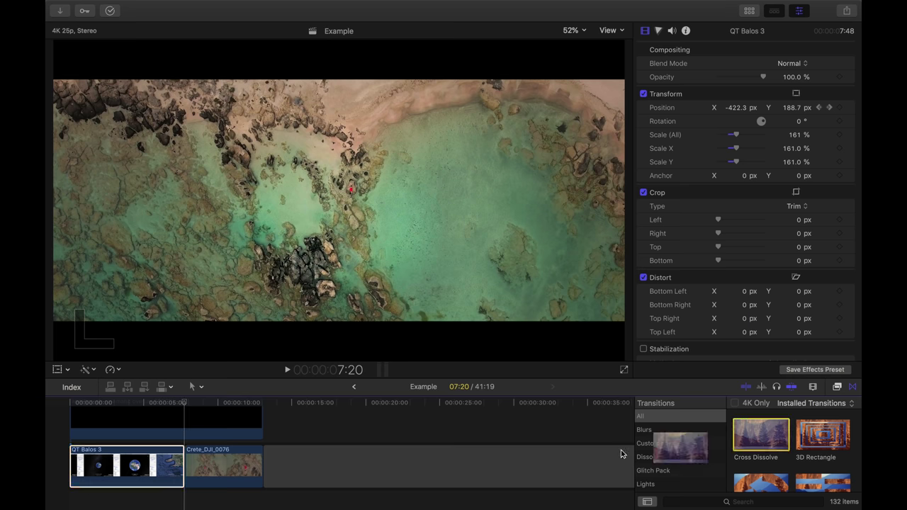
# Add a Cross Dissolve between QT Balos 3 and Crete_DJI_0076 and preview it
pyautogui.moveTo(620, 453); pyautogui.dragTo(184, 456)
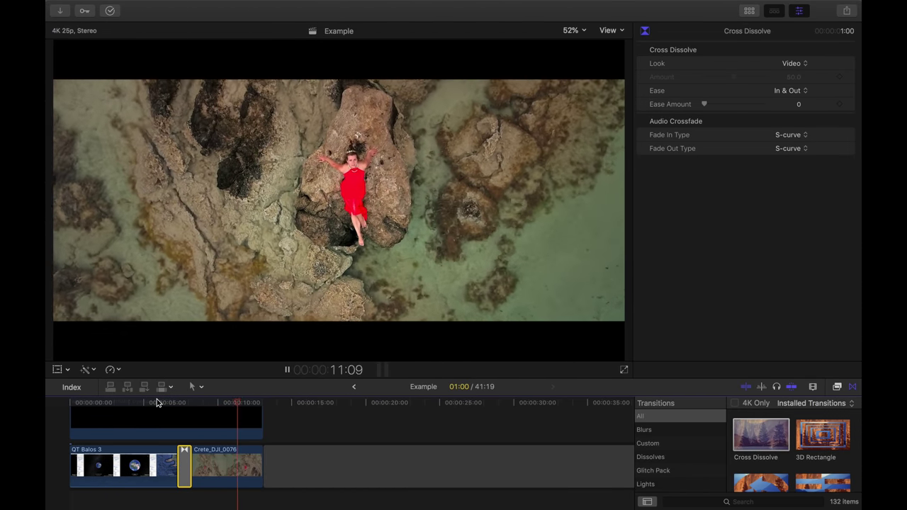
pyautogui.press('space')
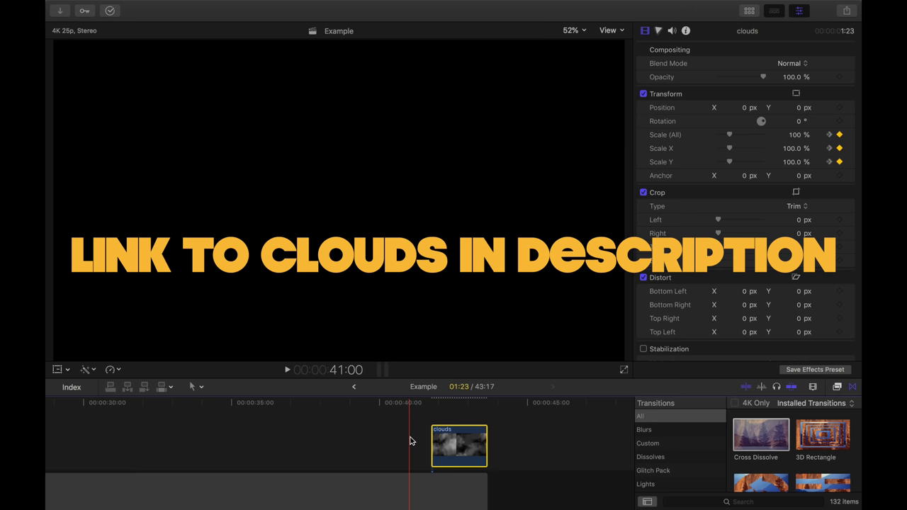
# Place the clouds clip over the end of QT Balos 3 with Screen blend and dissolves at both ends
pyautogui.moveTo(435, 439); pyautogui.dragTo(297, 454)
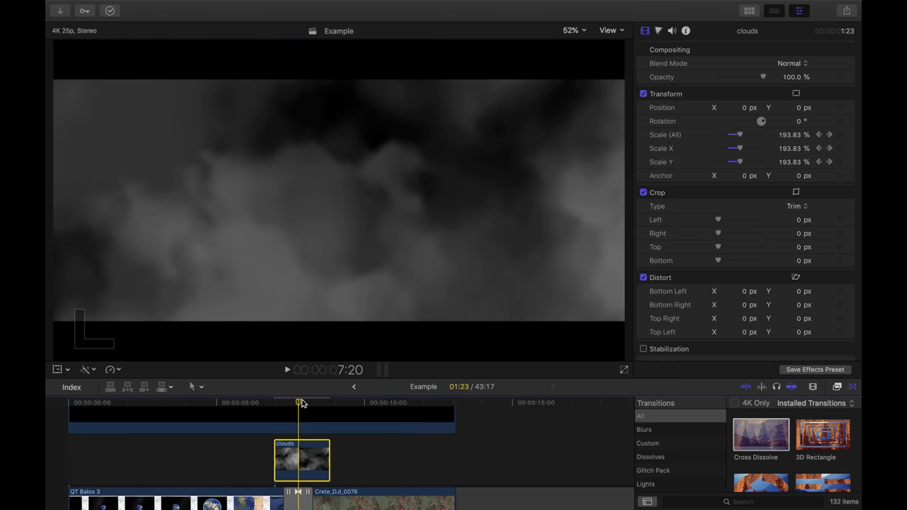
pyautogui.click(791, 64)
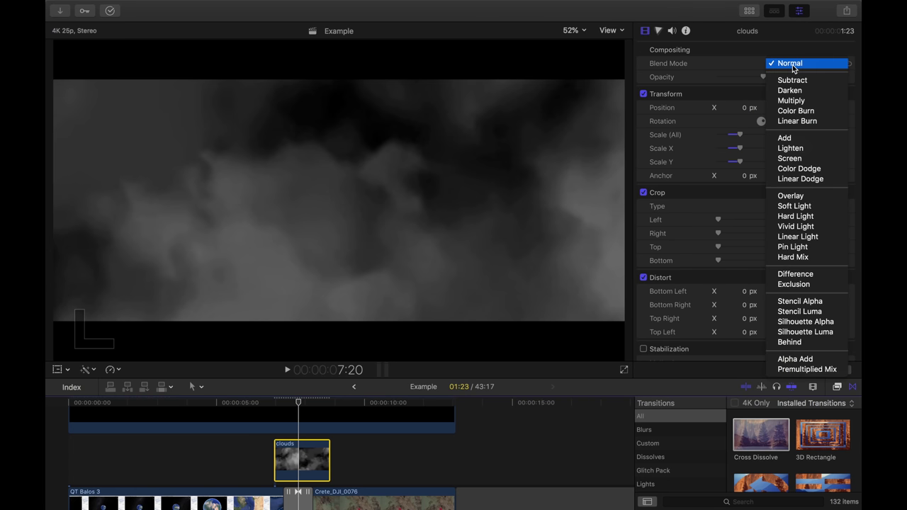
pyautogui.click(788, 158)
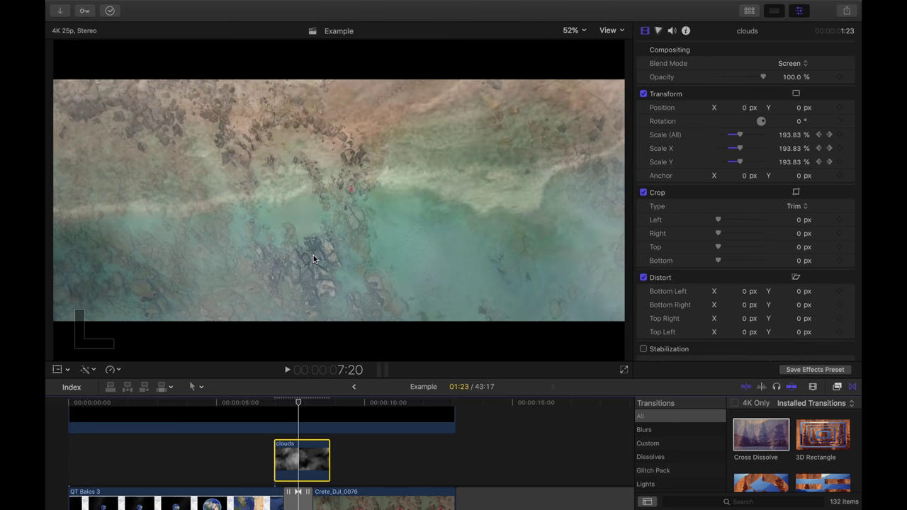
pyautogui.doubleClick(760, 435)
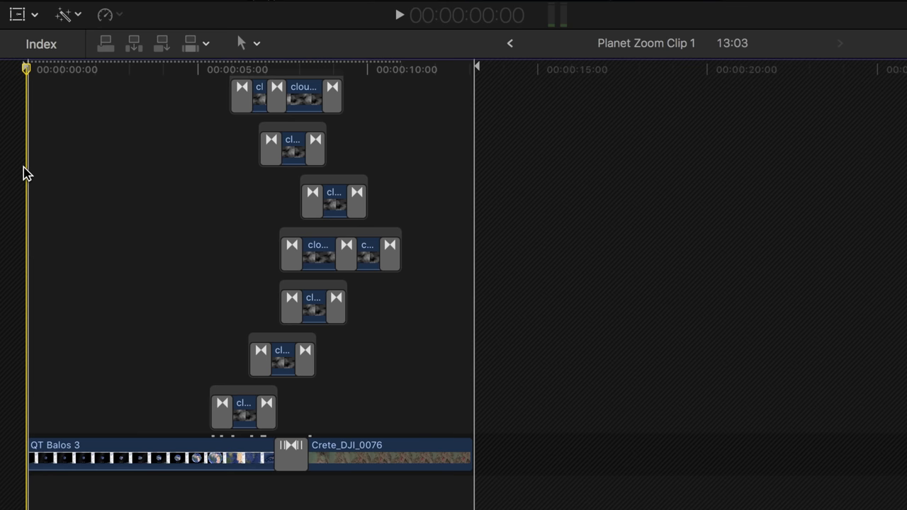
# Scroll the timeline to review the stacked cloud clips over the cut
pyautogui.scroll(2, 24, 174)
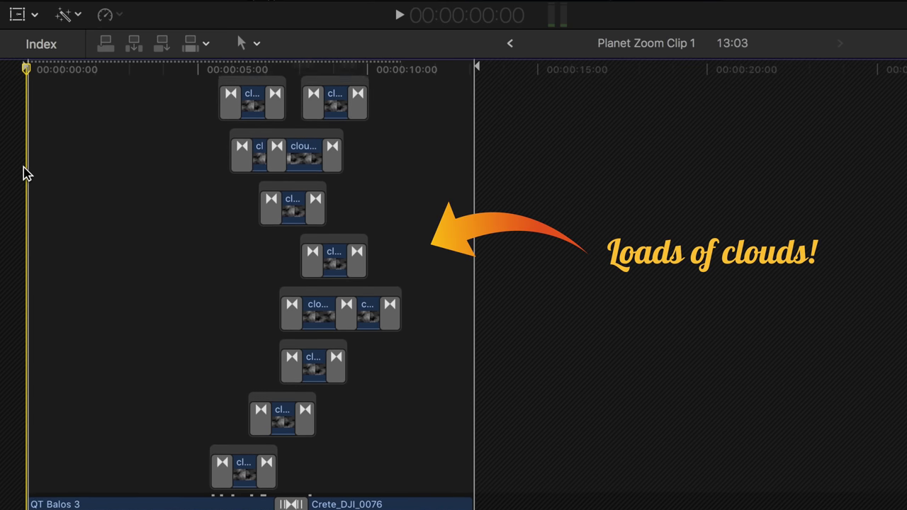
pyautogui.scroll(5, 23, 173)
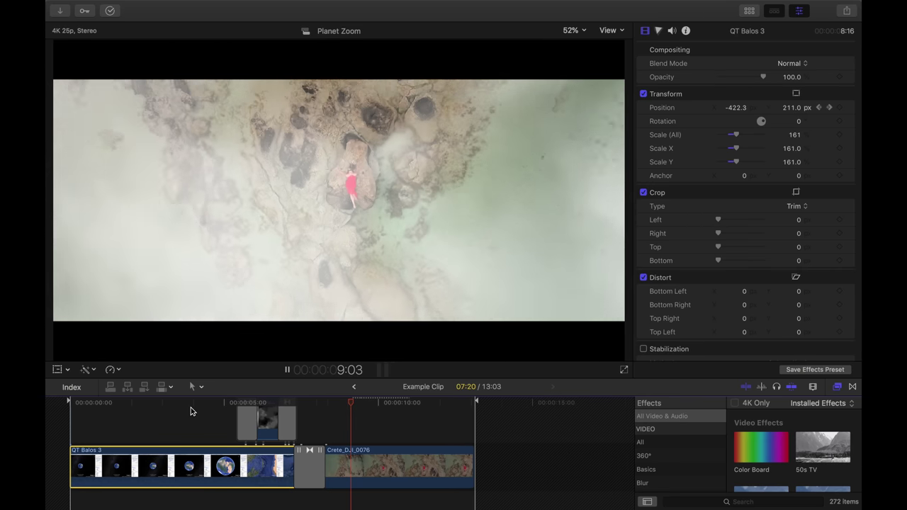
pyautogui.press('space')
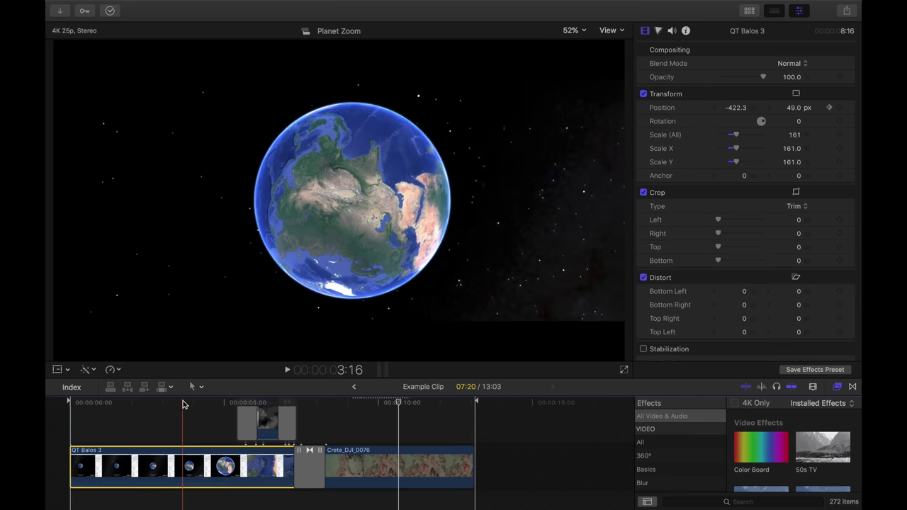
# Apply the Zoom blur effect (amount 32) to QT Balos 3 at the globe shot
pyautogui.click(182, 404)
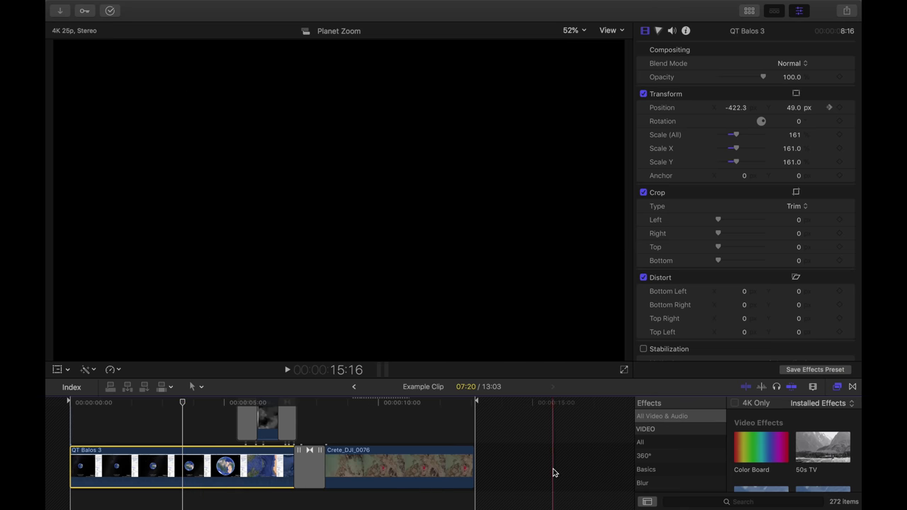
pyautogui.click(719, 501)
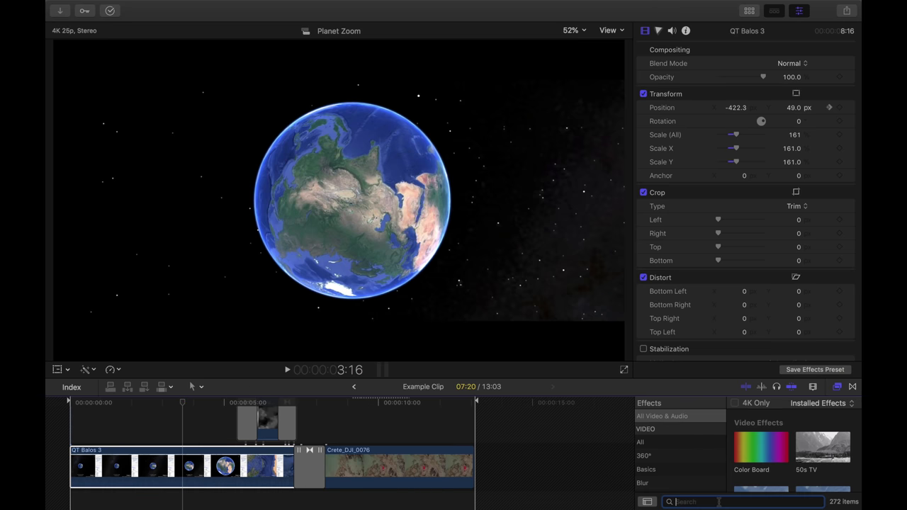
pyautogui.write('zoom')
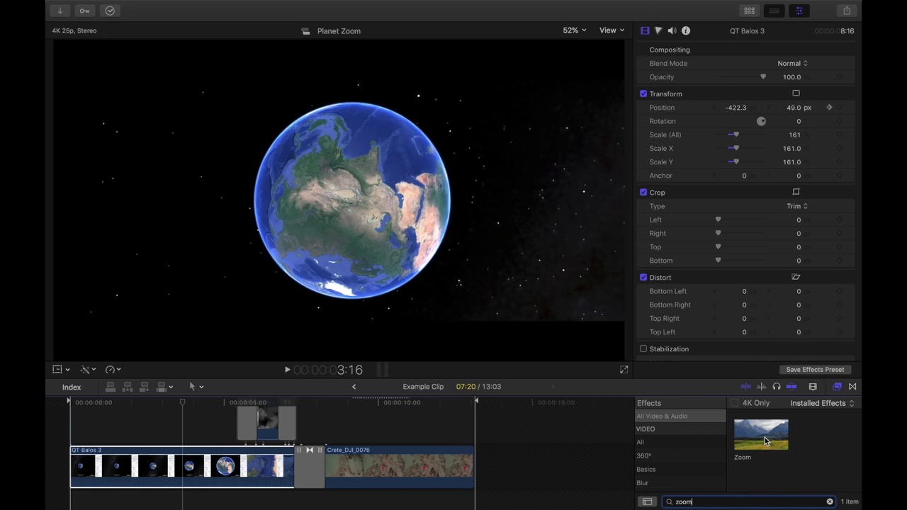
pyautogui.moveTo(764, 441); pyautogui.dragTo(228, 470)
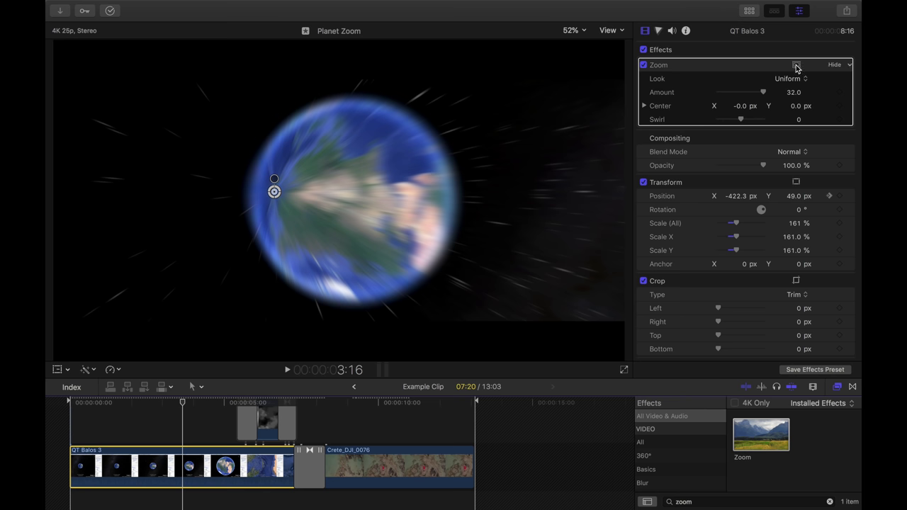
# Add a shape mask to the Zoom blur, centred over the globe as a circle with wider feathering
pyautogui.click(795, 65)
pyautogui.click(775, 70)
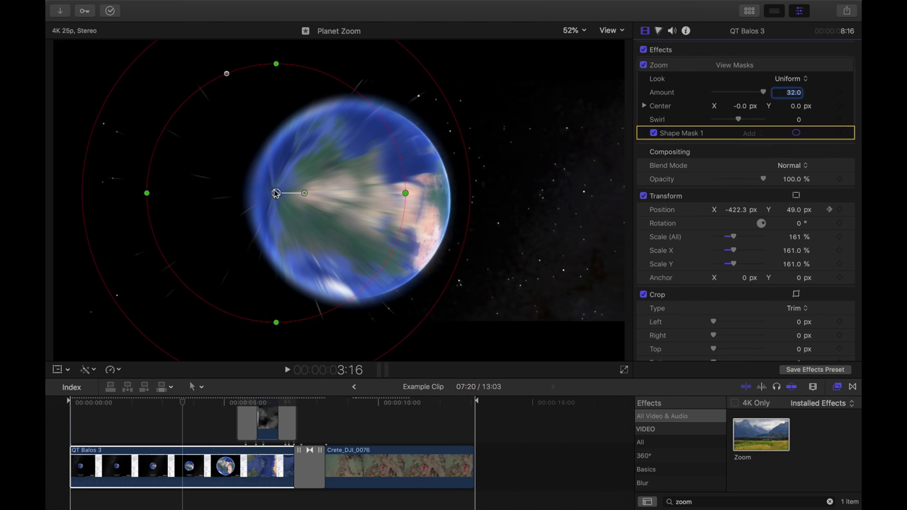
pyautogui.moveTo(275, 193); pyautogui.dragTo(351, 213)
pyautogui.moveTo(348, 87); pyautogui.dragTo(349, 118)
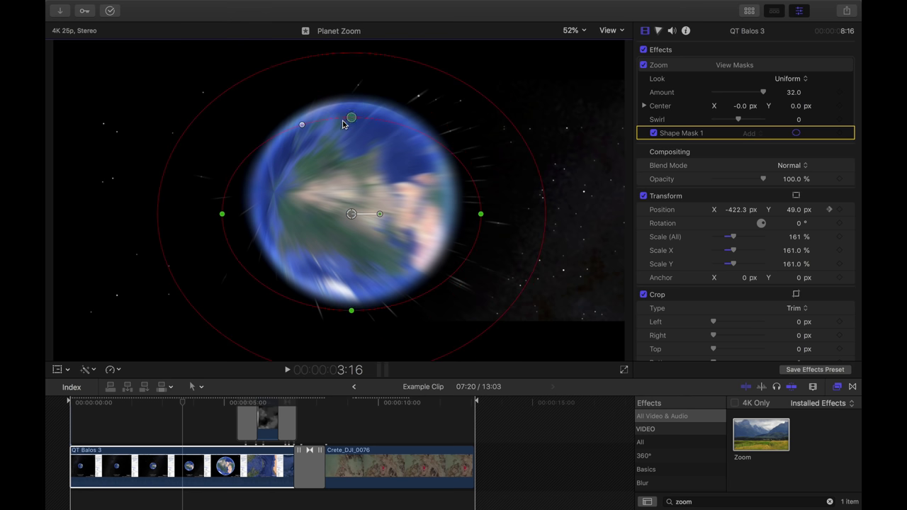
pyautogui.moveTo(253, 218); pyautogui.dragTo(260, 214)
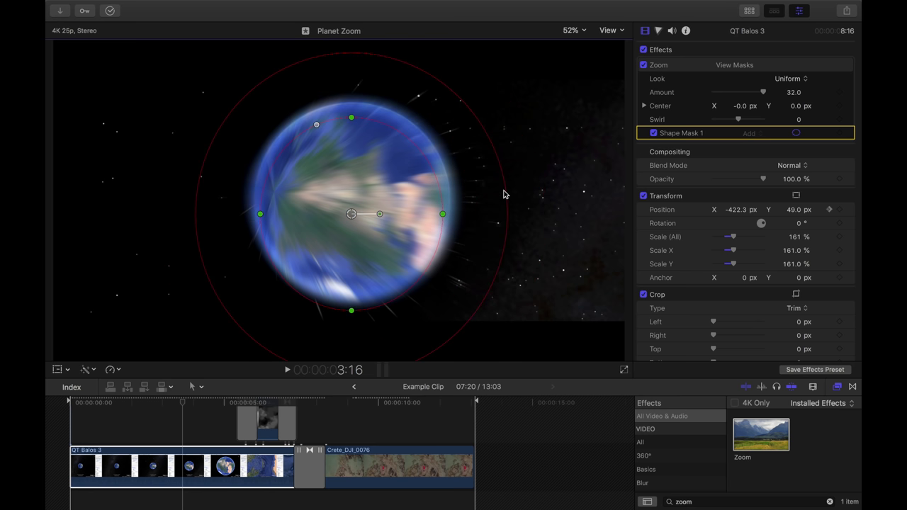
pyautogui.moveTo(510, 197); pyautogui.dragTo(617, 188)
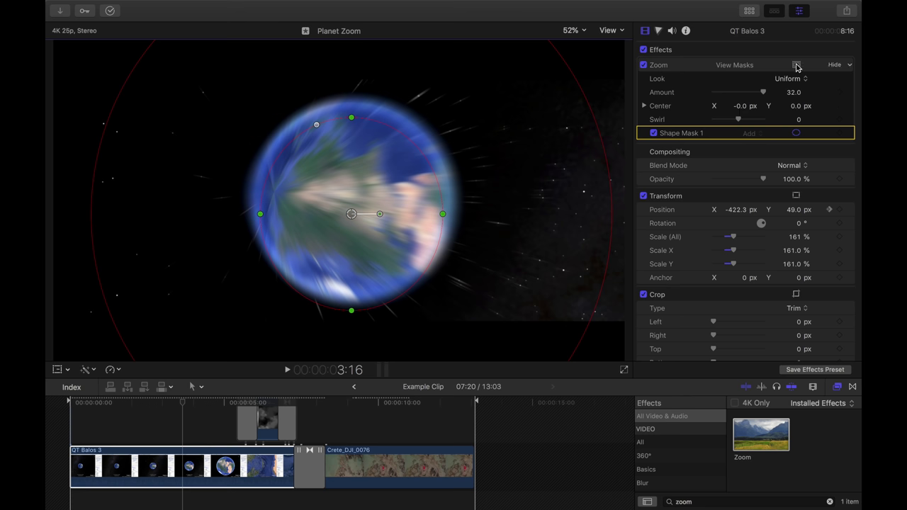
# Invert the mask, fit the circle to the globe's edges, and extend the feather beyond the frame
pyautogui.click(796, 65)
pyautogui.click(747, 98)
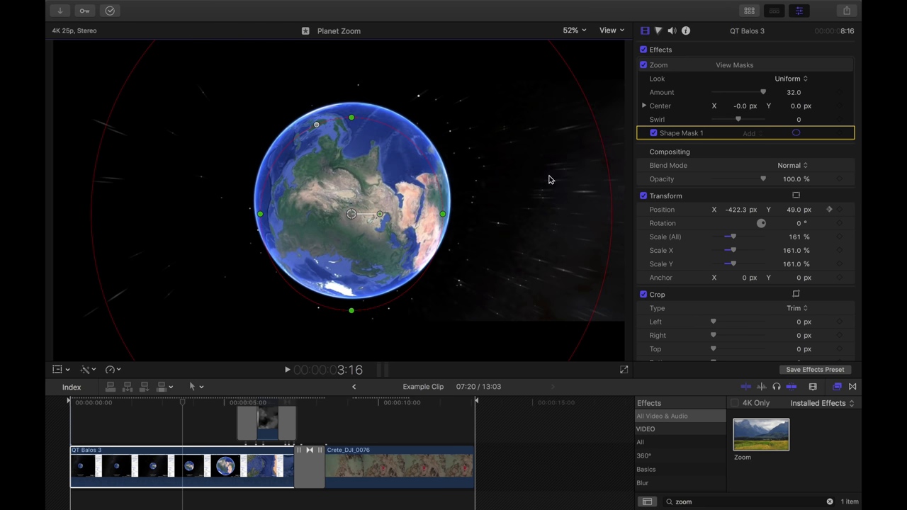
pyautogui.moveTo(440, 214); pyautogui.dragTo(448, 210)
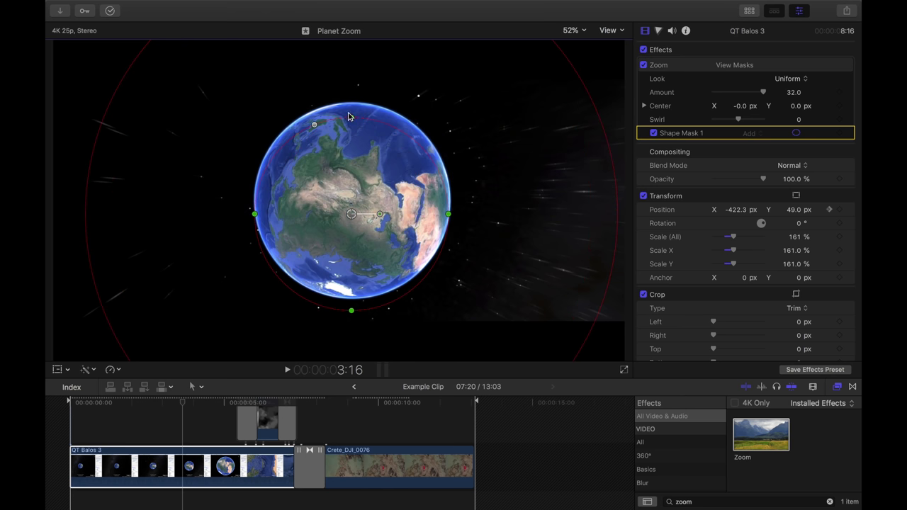
pyautogui.moveTo(353, 121); pyautogui.dragTo(351, 136)
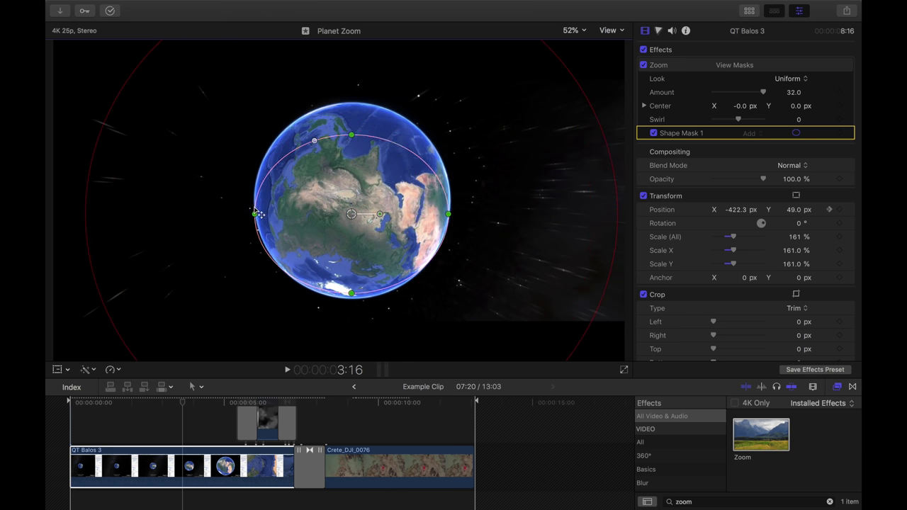
pyautogui.moveTo(256, 214); pyautogui.dragTo(271, 213)
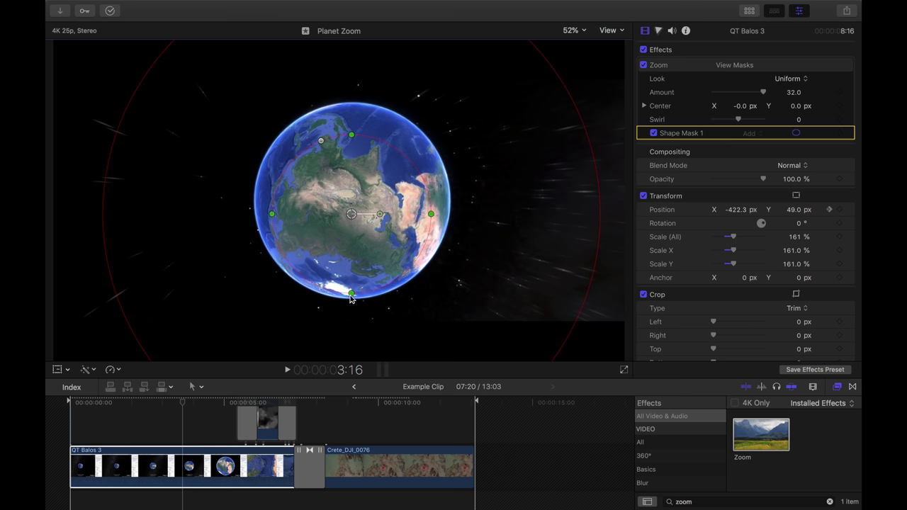
pyautogui.moveTo(352, 293); pyautogui.dragTo(351, 276)
pyautogui.moveTo(350, 214); pyautogui.dragTo(350, 199)
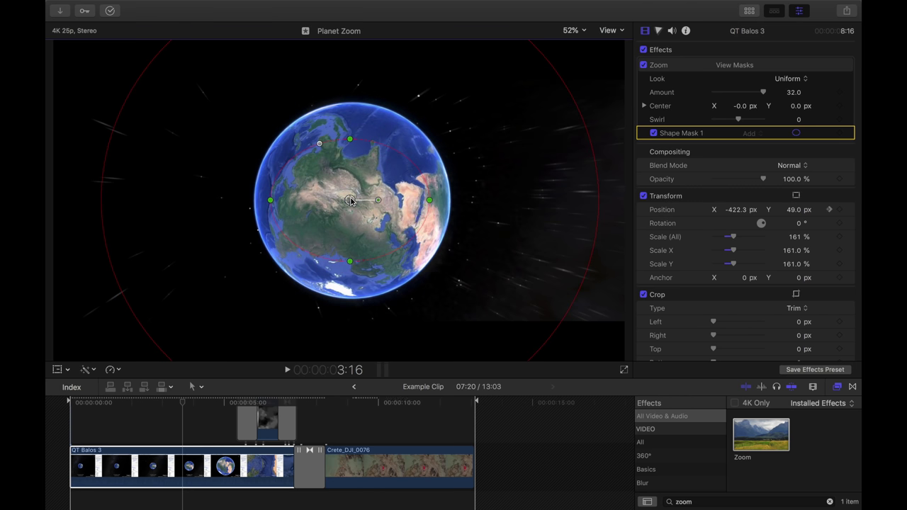
pyautogui.moveTo(596, 161); pyautogui.dragTo(650, 154)
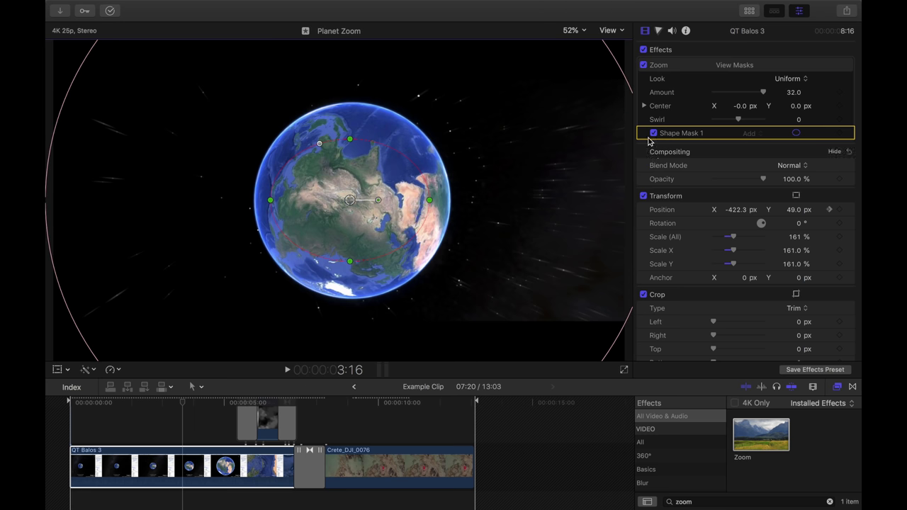
pyautogui.click(643, 65)
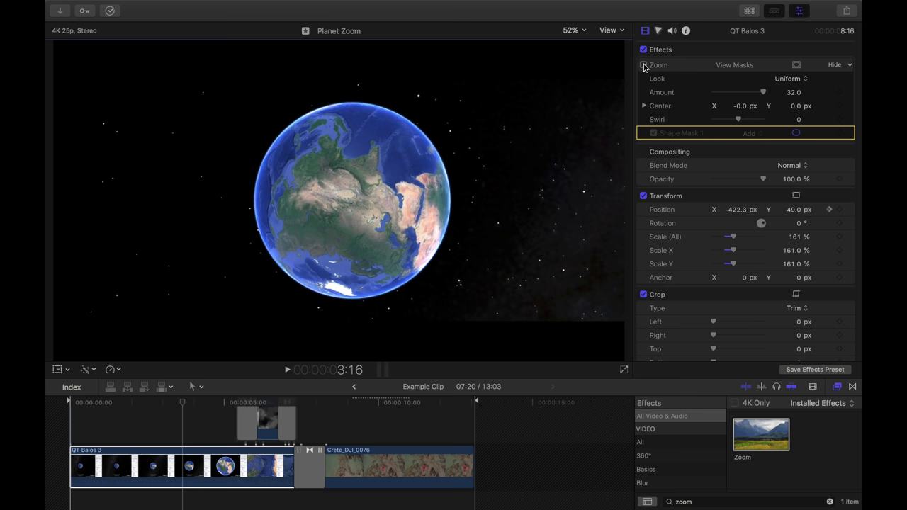
pyautogui.click(643, 66)
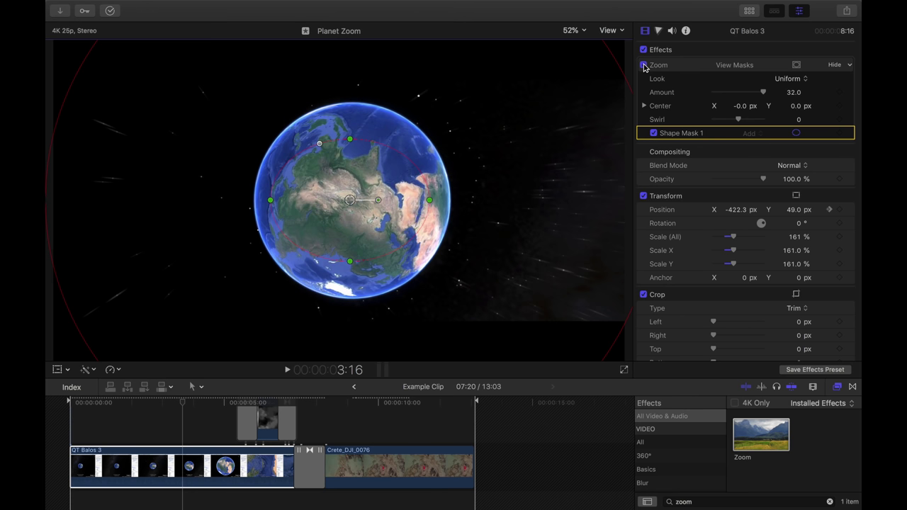